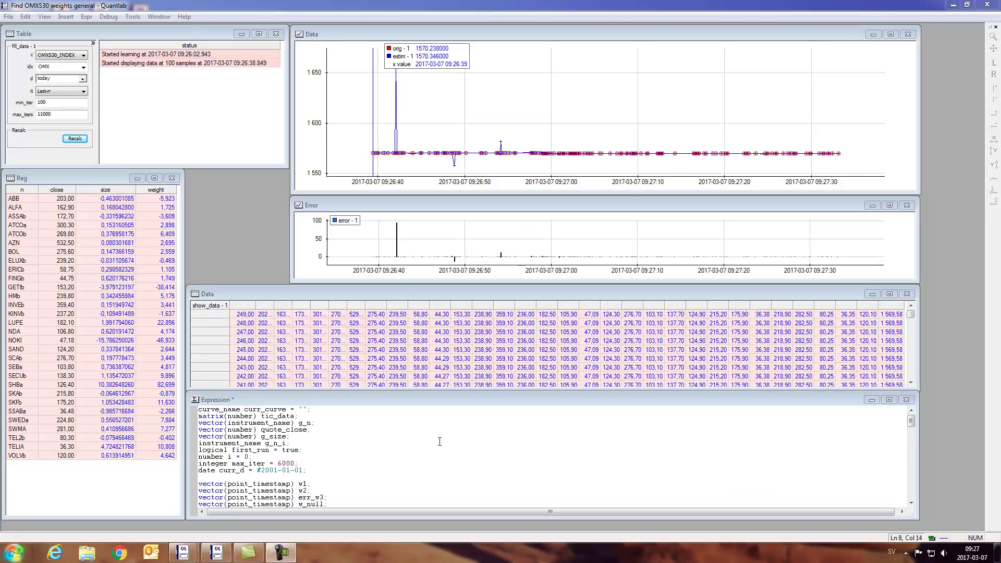
Rerun the OMX30 weight-estimation expression with Ctrl+S so the regression learning restarts.
{"action": "key", "text": "ctrl+s"}
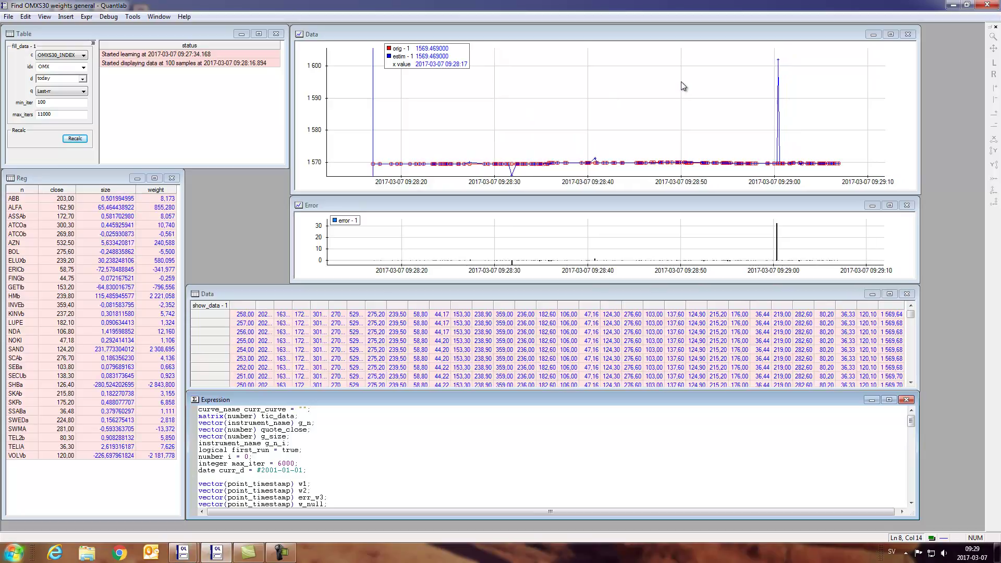
Activate the Data chart of true versus estimated OMX30 index values.
{"action": "left_click", "coordinate": [547, 104]}
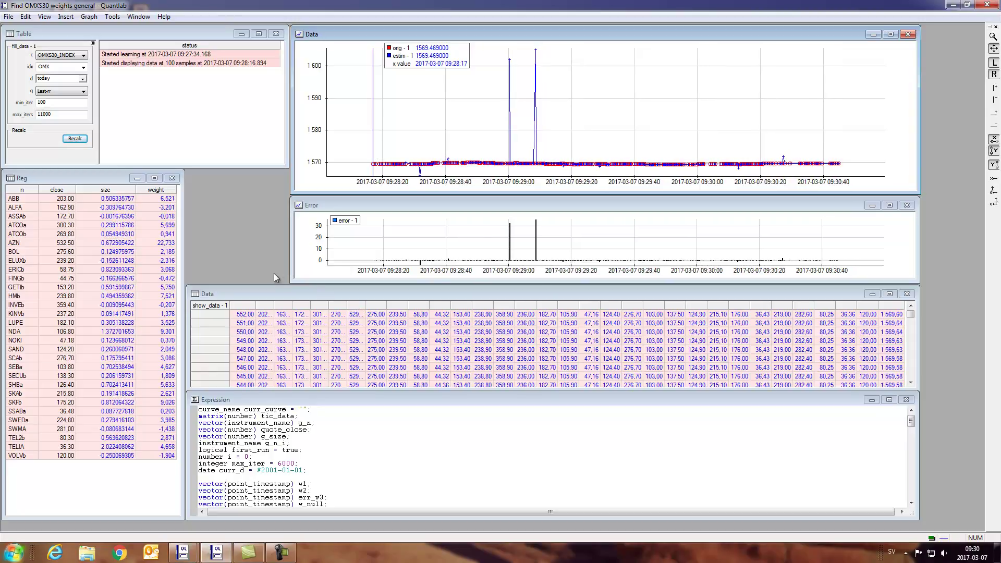
Select ALFA's estimated weight in the Reg table, then return to the Expression editor.
{"action": "left_click", "coordinate": [168, 208]}
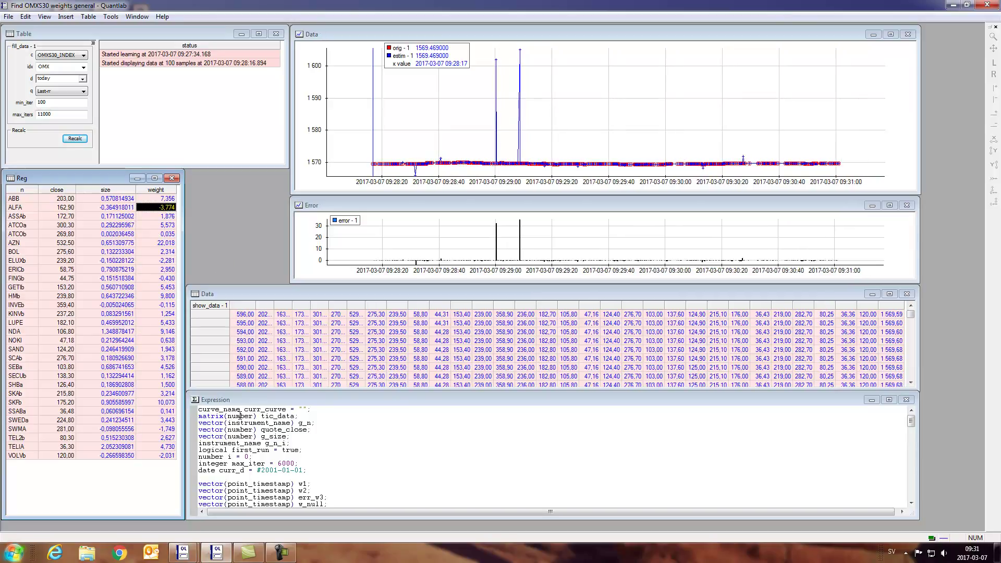
{"action": "left_click", "coordinate": [240, 457]}
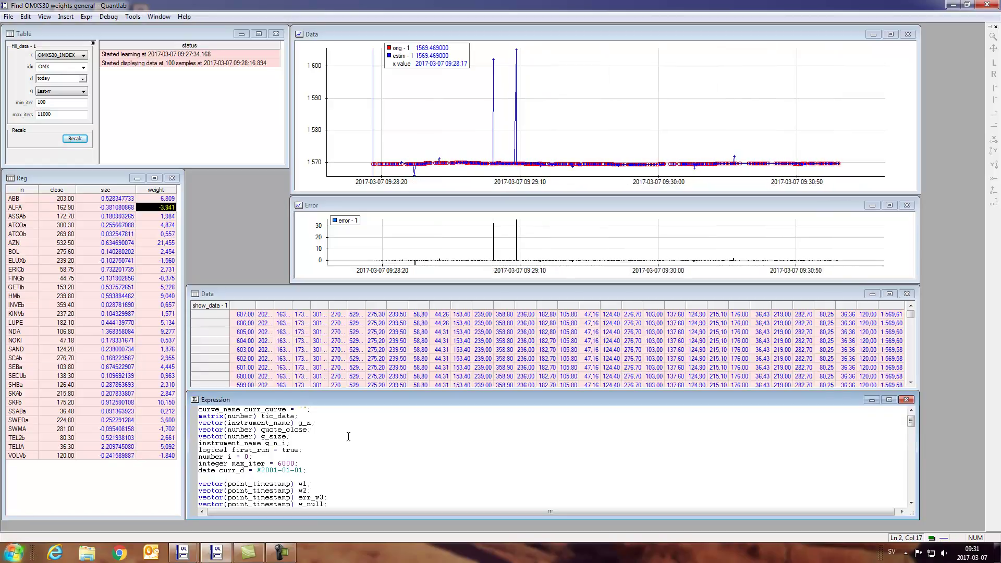
Scroll the expression past the declarations to the vector(number) quotes lines in fill_data.
{"action": "scroll", "coordinate": [333, 423], "scroll_direction": "down", "scroll_amount": 3}
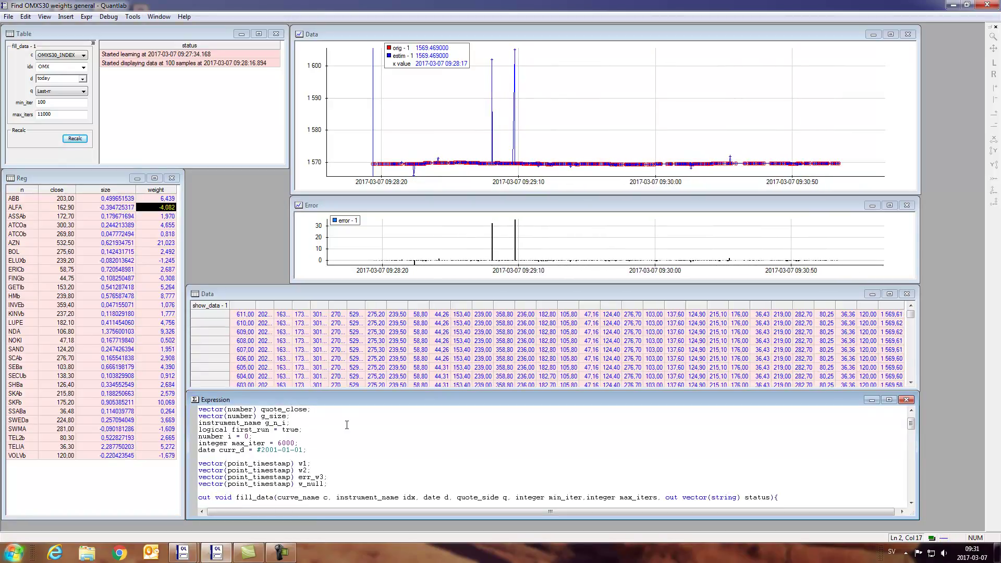
{"action": "scroll", "coordinate": [312, 419], "scroll_direction": "up", "scroll_amount": 3}
{"action": "left_click", "coordinate": [291, 416]}
{"action": "scroll", "coordinate": [324, 425], "scroll_direction": "down", "scroll_amount": 2}
{"action": "scroll", "coordinate": [330, 431], "scroll_direction": "down", "scroll_amount": 1}
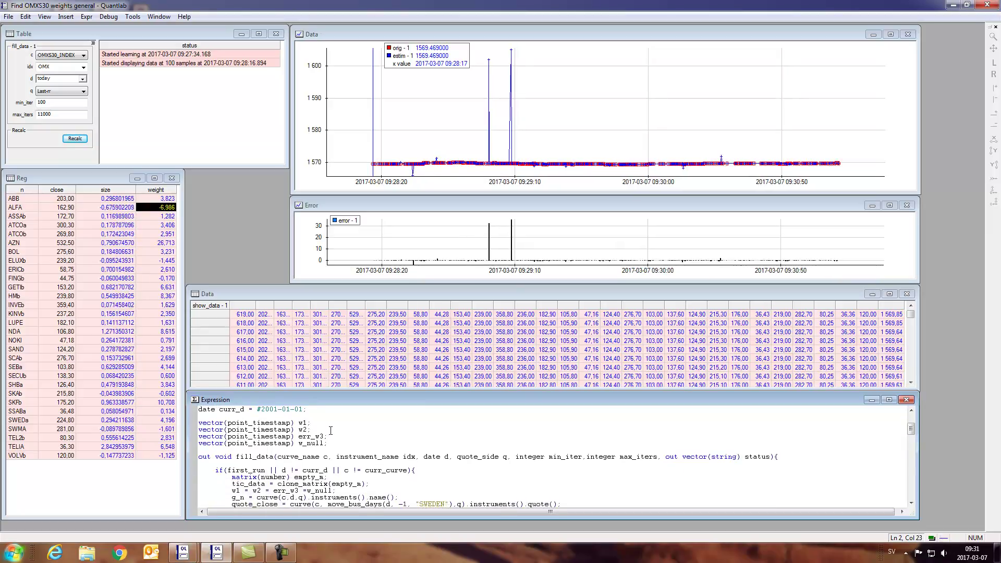
{"action": "scroll", "coordinate": [332, 431], "scroll_direction": "down", "scroll_amount": 1}
{"action": "scroll", "coordinate": [333, 432], "scroll_direction": "down", "scroll_amount": 1}
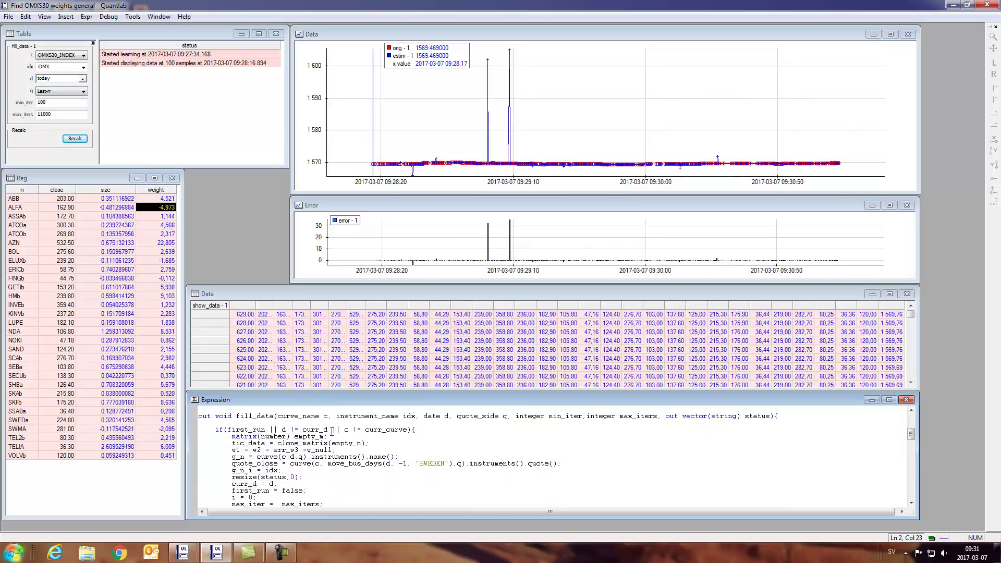
{"action": "scroll", "coordinate": [271, 435], "scroll_direction": "down", "scroll_amount": 1}
{"action": "scroll", "coordinate": [249, 449], "scroll_direction": "up", "scroll_amount": 2}
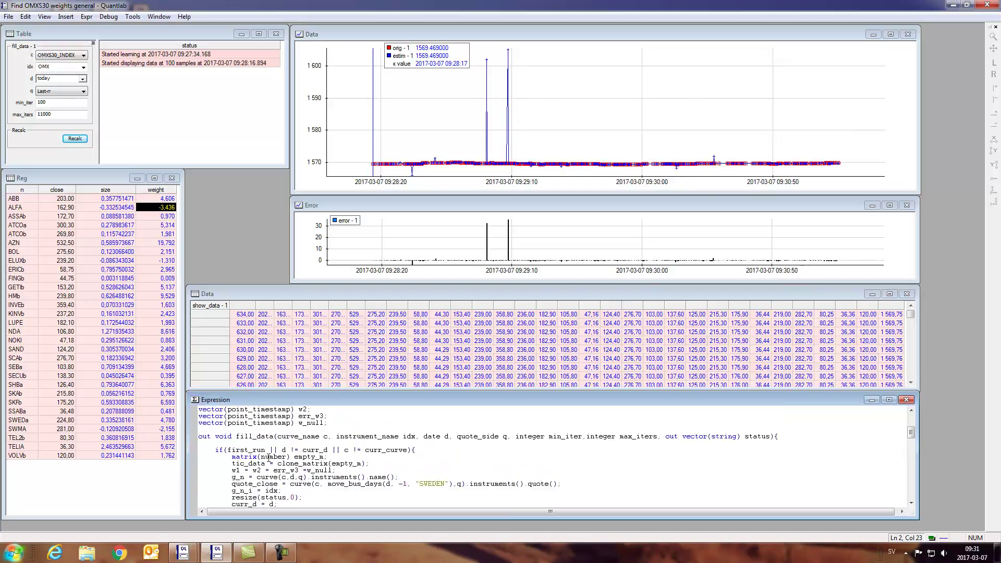
{"action": "scroll", "coordinate": [268, 463], "scroll_direction": "down", "scroll_amount": 1}
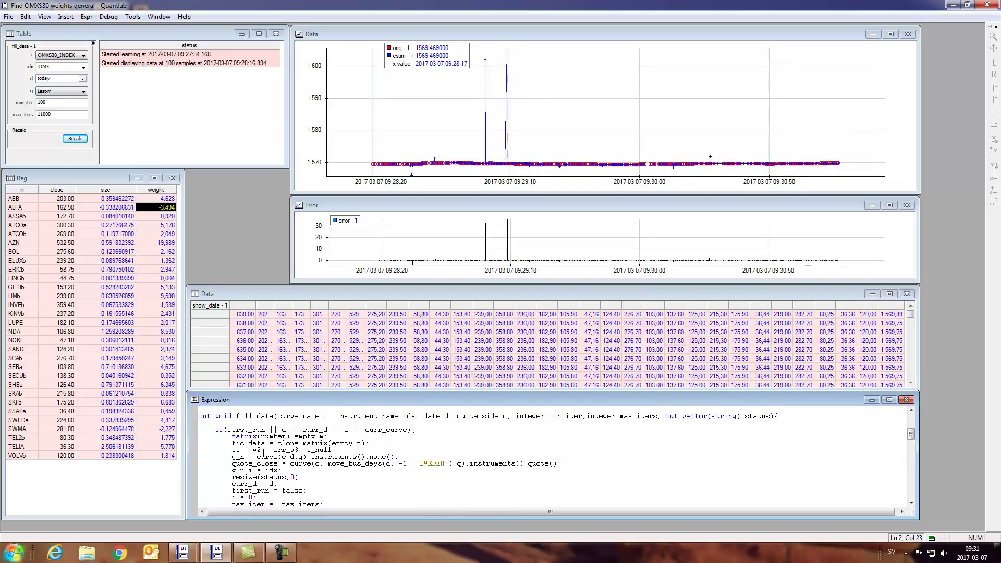
{"action": "scroll", "coordinate": [263, 454], "scroll_direction": "down", "scroll_amount": 2}
{"action": "scroll", "coordinate": [271, 448], "scroll_direction": "down", "scroll_amount": 4}
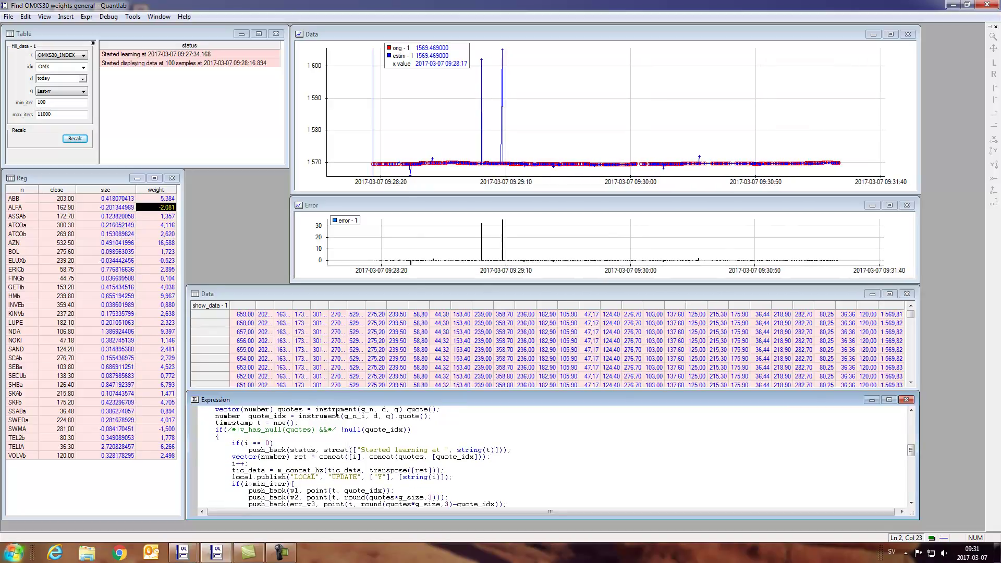
{"action": "left_click", "coordinate": [442, 410]}
{"action": "left_click_drag", "start_coordinate": [446, 411], "coordinate": [215, 411]}
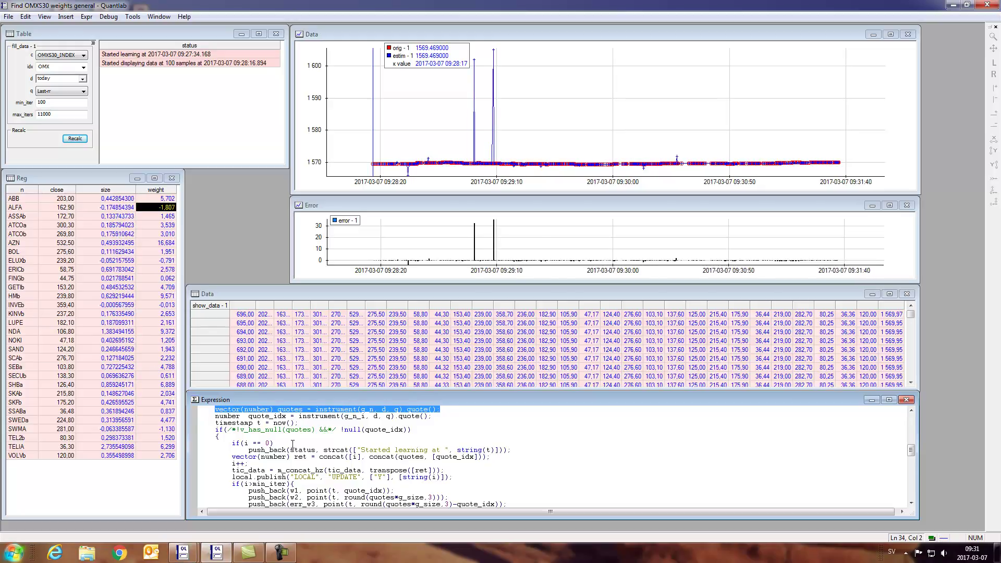
{"action": "left_click", "coordinate": [318, 416]}
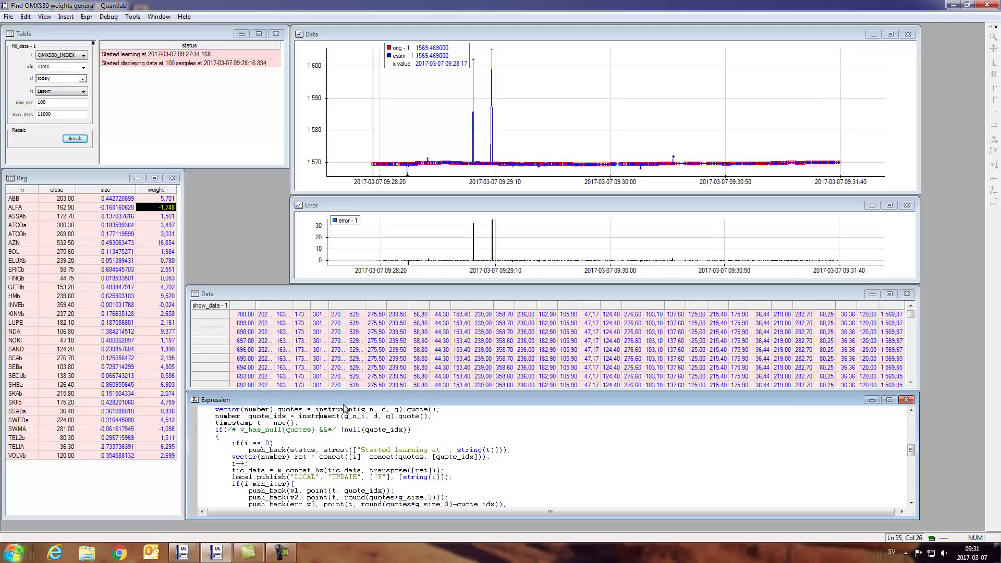
{"action": "left_click", "coordinate": [250, 416]}
{"action": "left_click_drag", "start_coordinate": [432, 419], "coordinate": [297, 415]}
{"action": "left_click_drag", "start_coordinate": [237, 417], "coordinate": [199, 410]}
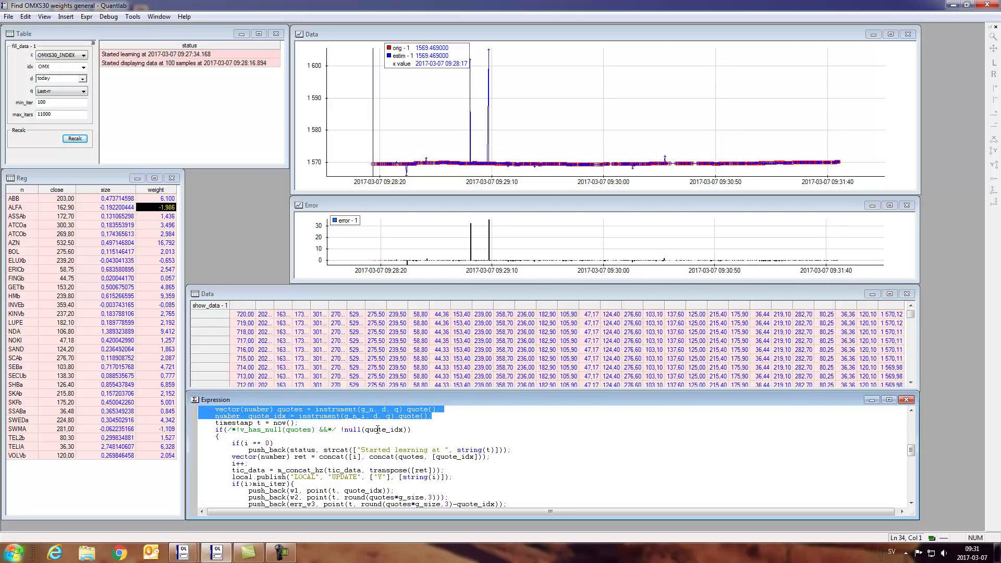
{"action": "left_click", "coordinate": [458, 429]}
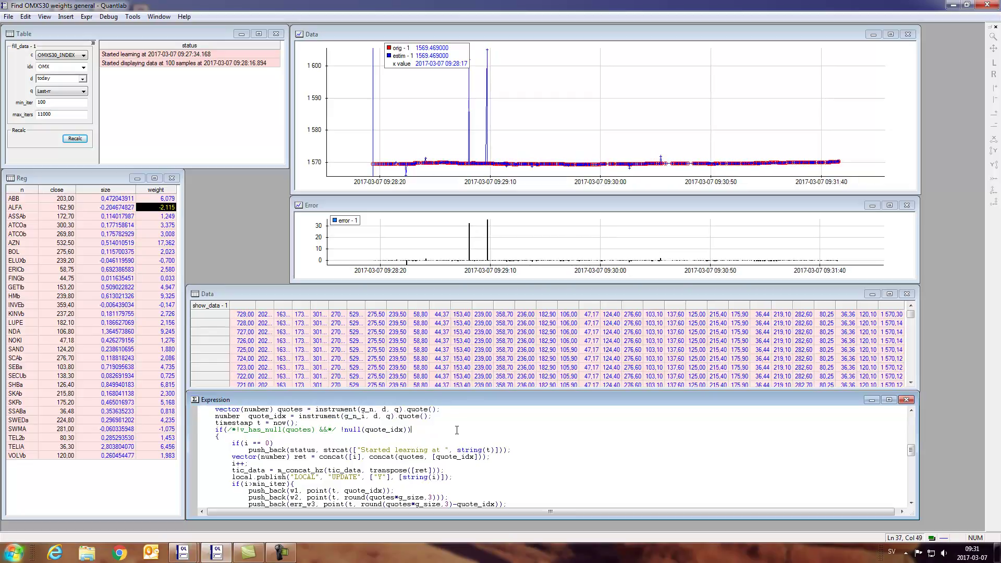
{"action": "scroll", "coordinate": [316, 357], "scroll_direction": "down", "scroll_amount": 1}
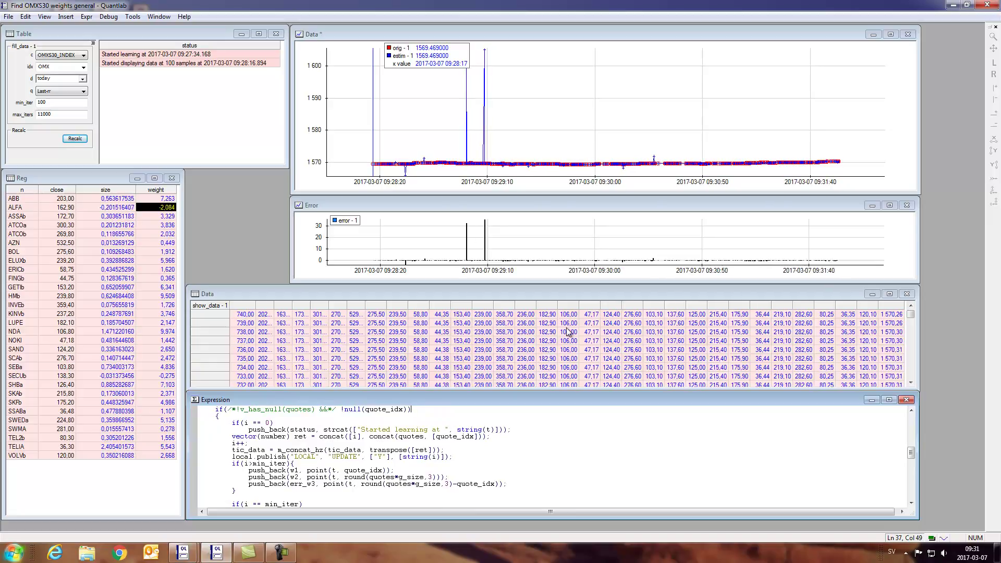
Scroll the expression down to the weights function containing lin_reg.
{"action": "scroll", "coordinate": [336, 464], "scroll_direction": "down", "scroll_amount": 3}
{"action": "scroll", "coordinate": [336, 468], "scroll_direction": "down", "scroll_amount": 4}
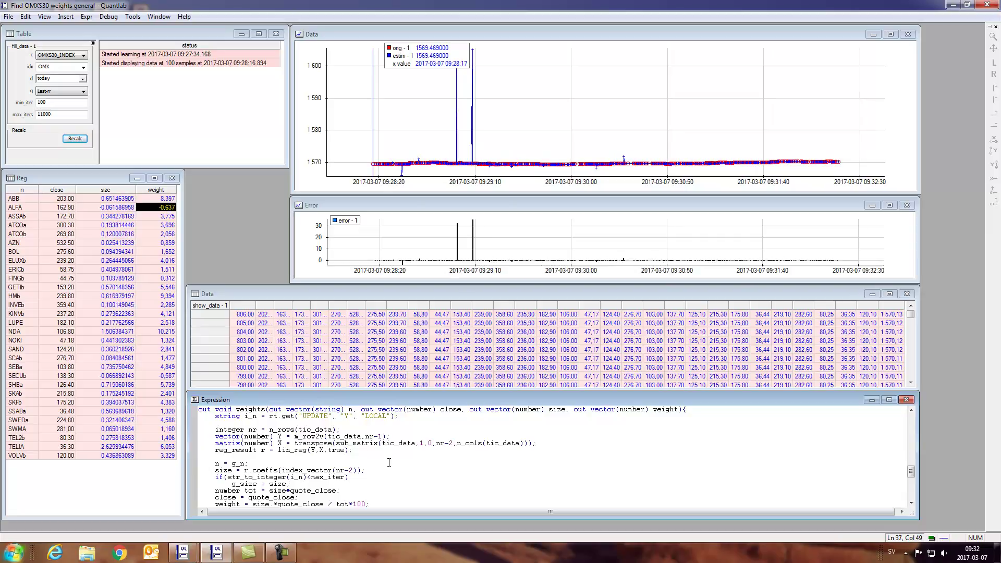
Activate the Data chart comparing true and estimated OMX30 index values.
{"action": "left_click", "coordinate": [358, 464]}
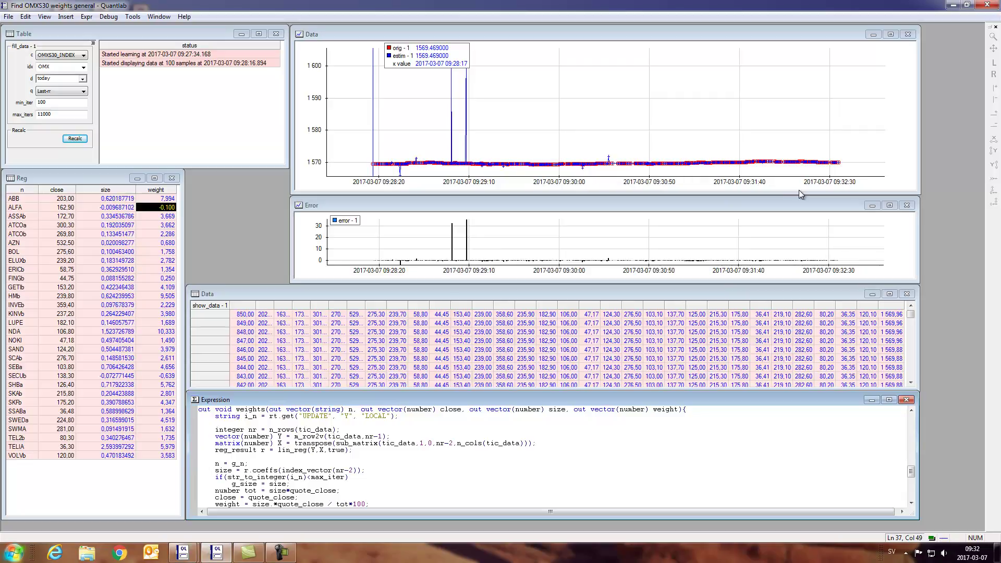
Zoom the Data chart's y-axis and pan so the original and estimated index curves fill the view.
{"action": "left_click", "coordinate": [862, 156]}
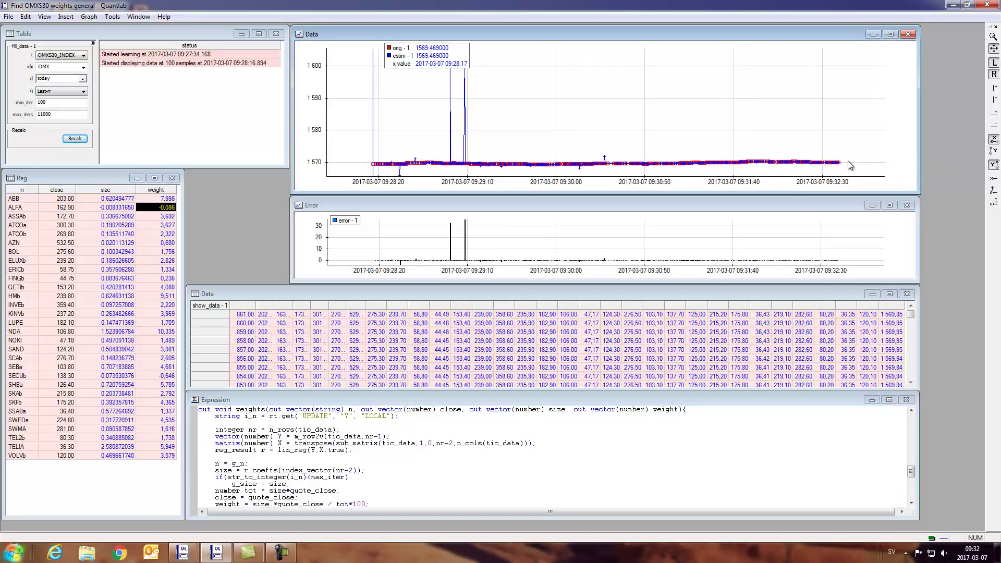
{"action": "scroll", "coordinate": [840, 166], "scroll_direction": "up", "scroll_amount": 10}
{"action": "left_click_drag", "start_coordinate": [834, 56], "coordinate": [922, 137]}
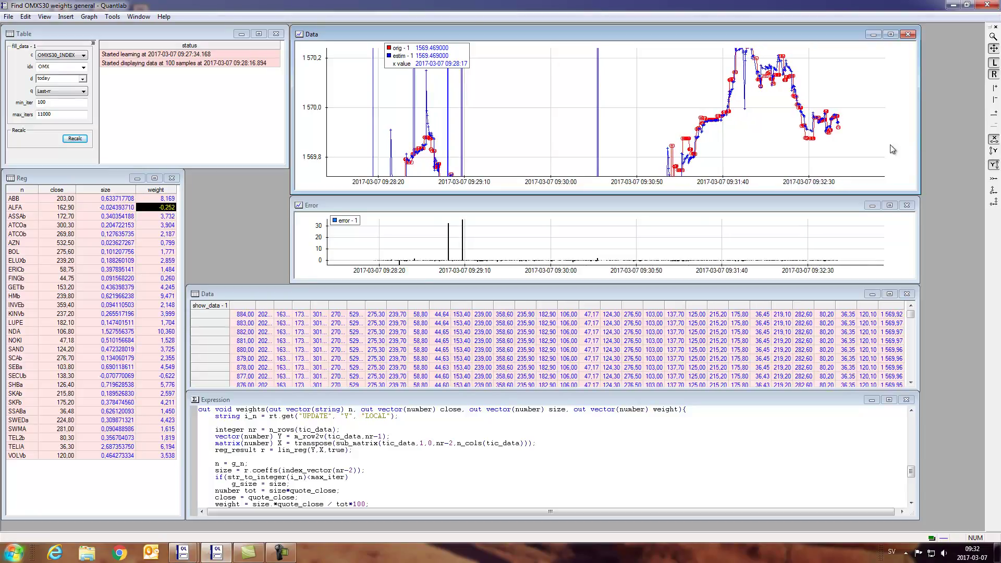
Zoom and recentre the Error chart vertically so the small error bars are clearly visible.
{"action": "scroll", "coordinate": [857, 147], "scroll_direction": "down", "scroll_amount": 1}
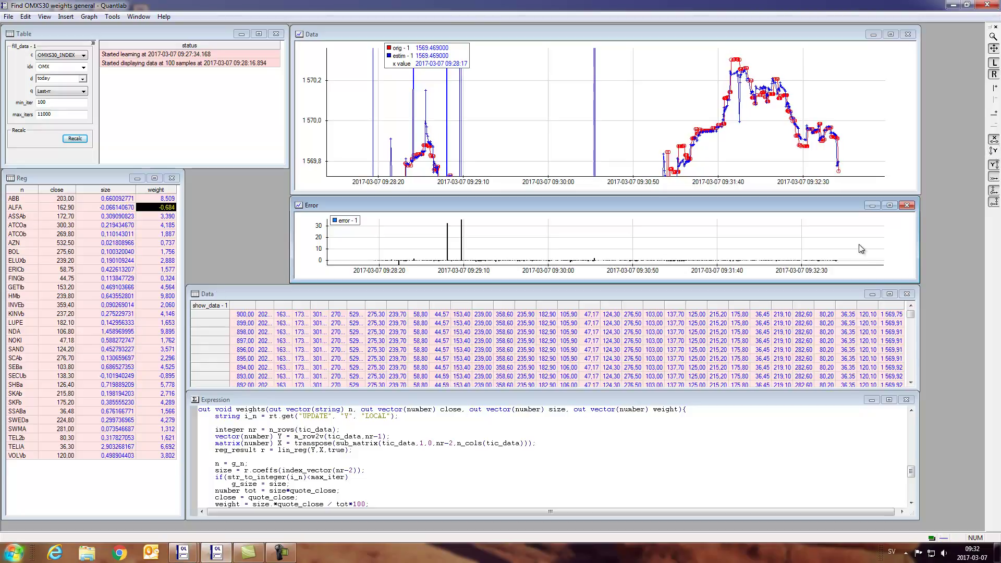
{"action": "left_click_drag", "start_coordinate": [855, 244], "coordinate": [843, 234]}
{"action": "scroll", "coordinate": [844, 240], "scroll_direction": "up", "scroll_amount": 3}
{"action": "scroll", "coordinate": [843, 243], "scroll_direction": "up", "scroll_amount": 4}
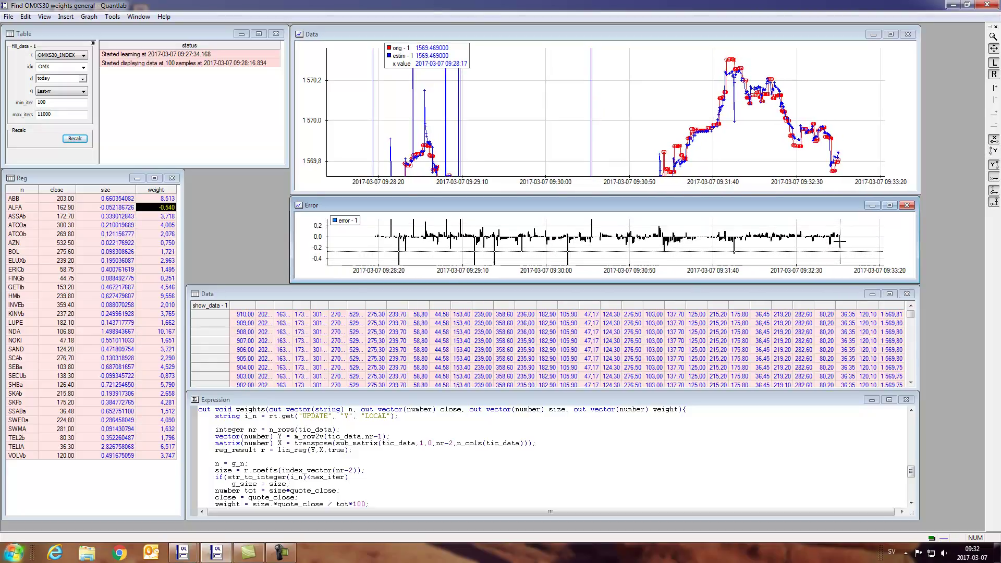
{"action": "left_click_drag", "start_coordinate": [840, 239], "coordinate": [834, 246]}
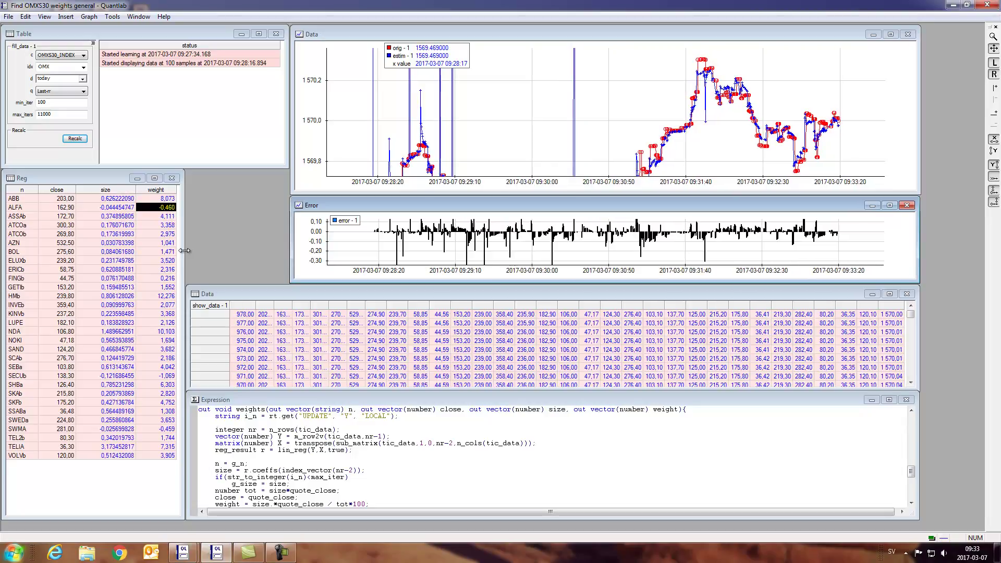
{"action": "left_click", "coordinate": [170, 234]}
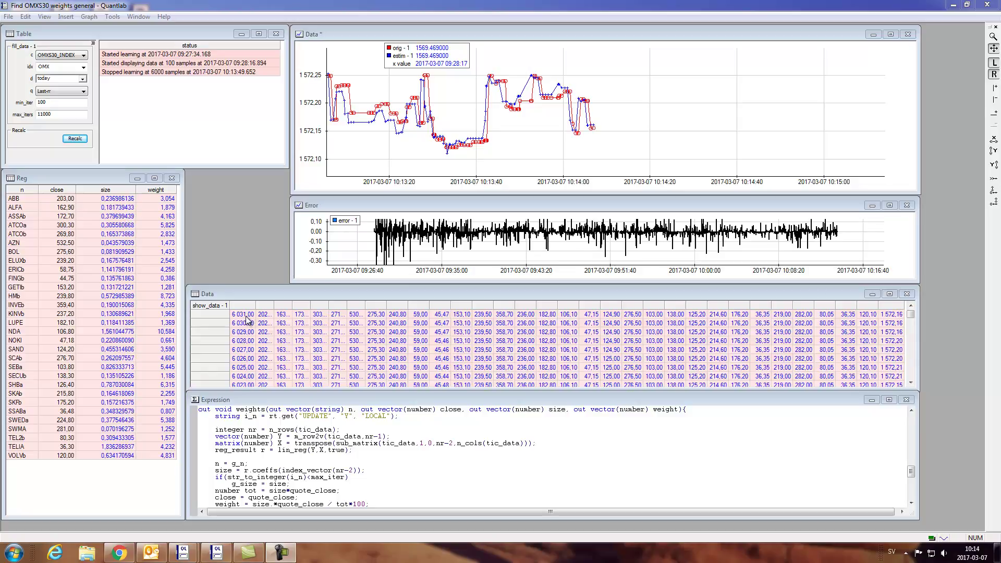
Inspect a raw data table value, then make the red orig - 1 series bold in the Data chart.
{"action": "left_click", "coordinate": [246, 316]}
{"action": "left_click", "coordinate": [266, 324]}
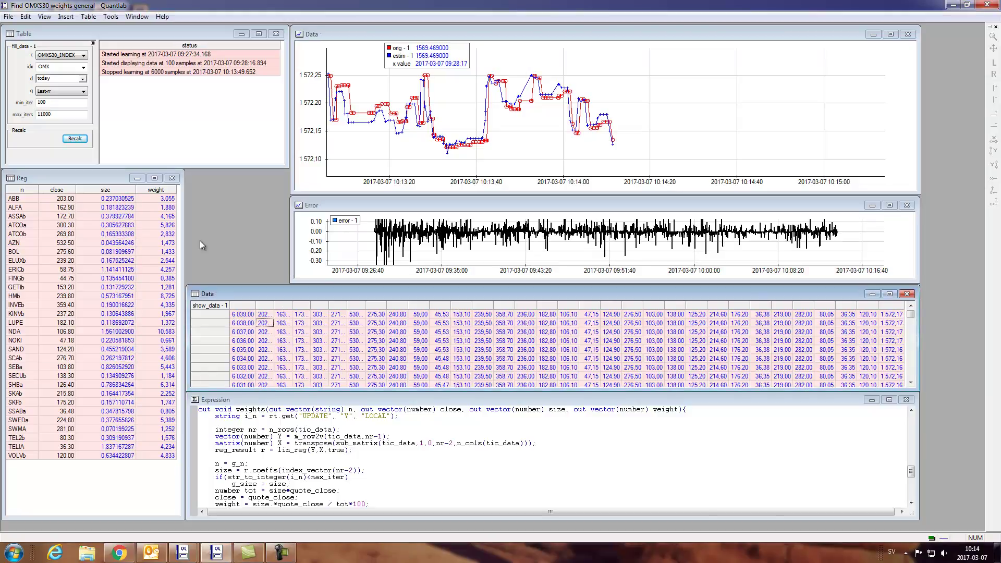
{"action": "left_click", "coordinate": [631, 123]}
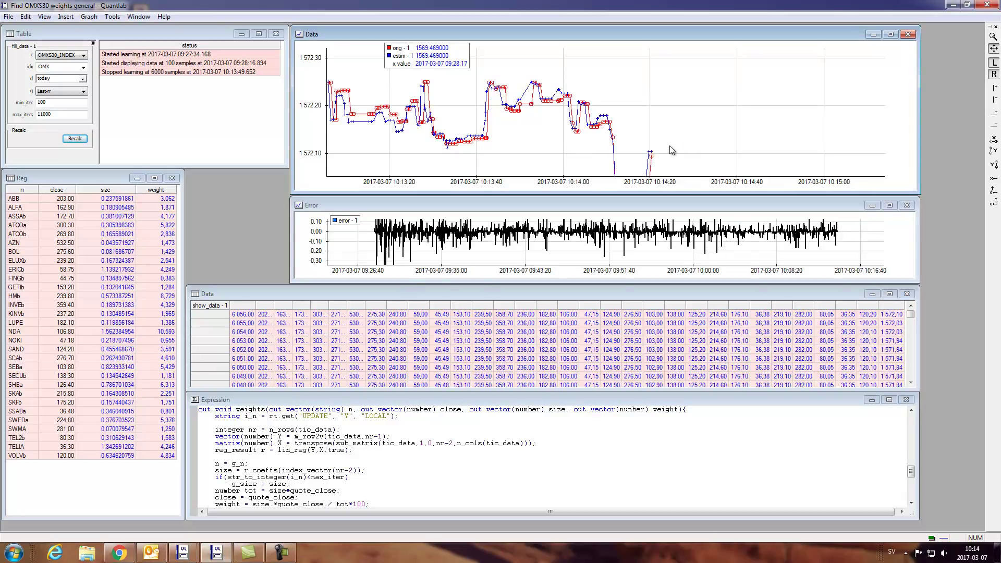
{"action": "left_click", "coordinate": [655, 107]}
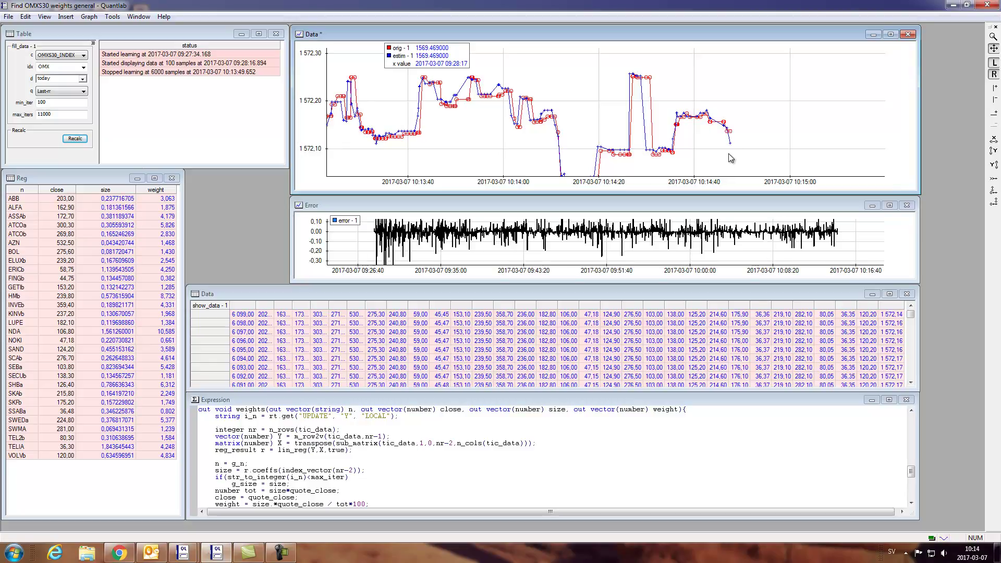
Zoom out and pan the Data chart's time axis to show the whole session from 09:26:40.
{"action": "scroll", "coordinate": [697, 145], "scroll_direction": "down", "scroll_amount": 5}
{"action": "scroll", "coordinate": [618, 159], "scroll_direction": "down", "scroll_amount": 4}
{"action": "scroll", "coordinate": [590, 162], "scroll_direction": "down", "scroll_amount": 5}
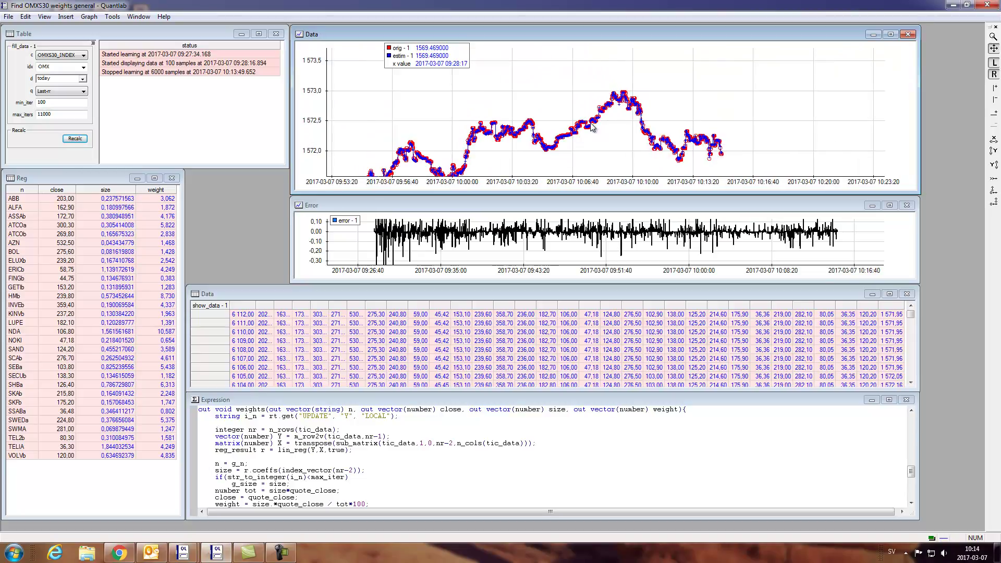
{"action": "left_click_drag", "start_coordinate": [594, 120], "coordinate": [613, 116]}
{"action": "scroll", "coordinate": [597, 123], "scroll_direction": "down", "scroll_amount": 5}
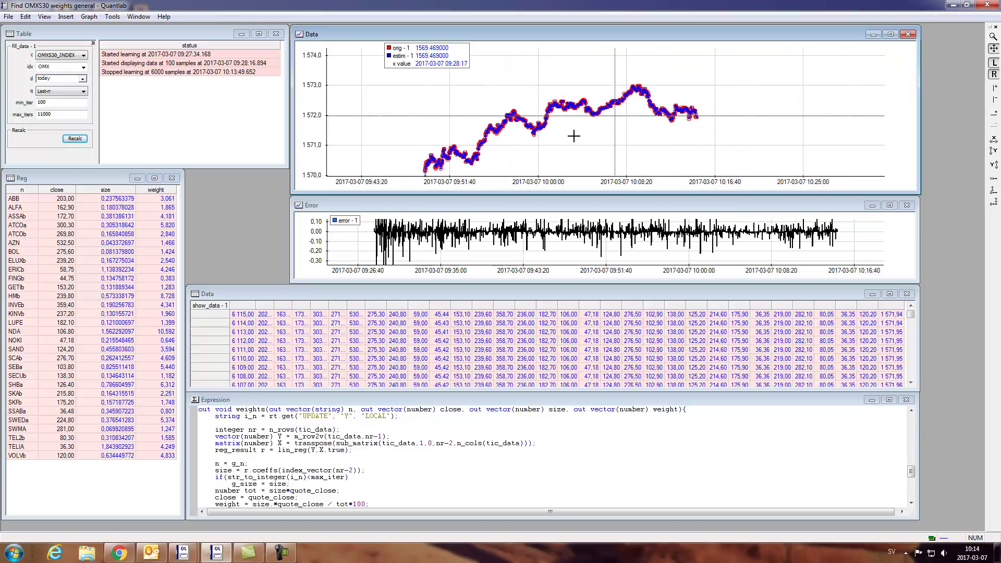
{"action": "scroll", "coordinate": [598, 124], "scroll_direction": "down", "scroll_amount": 5}
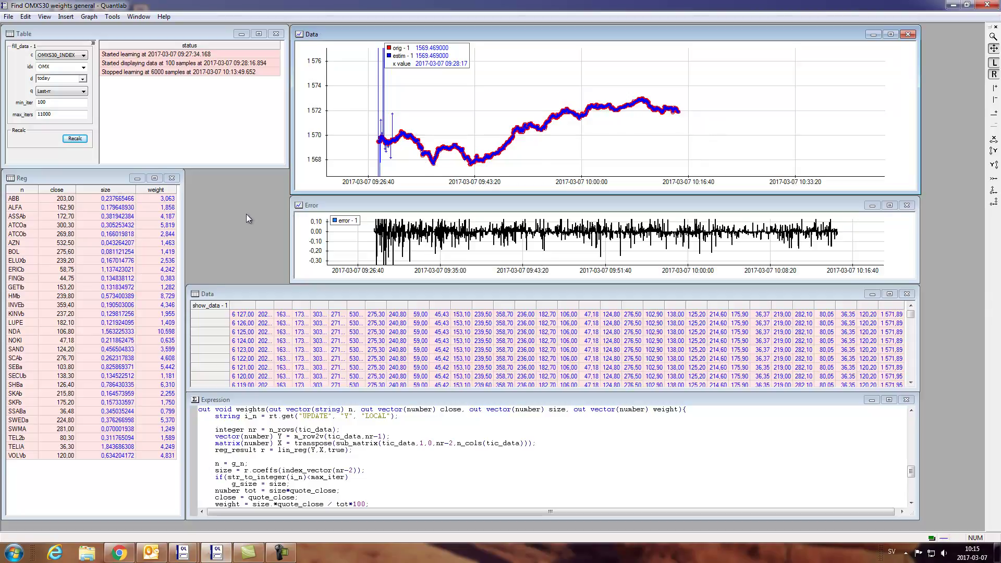
{"action": "left_click", "coordinate": [159, 200]}
{"action": "left_click_drag", "start_coordinate": [159, 208], "coordinate": [155, 453]}
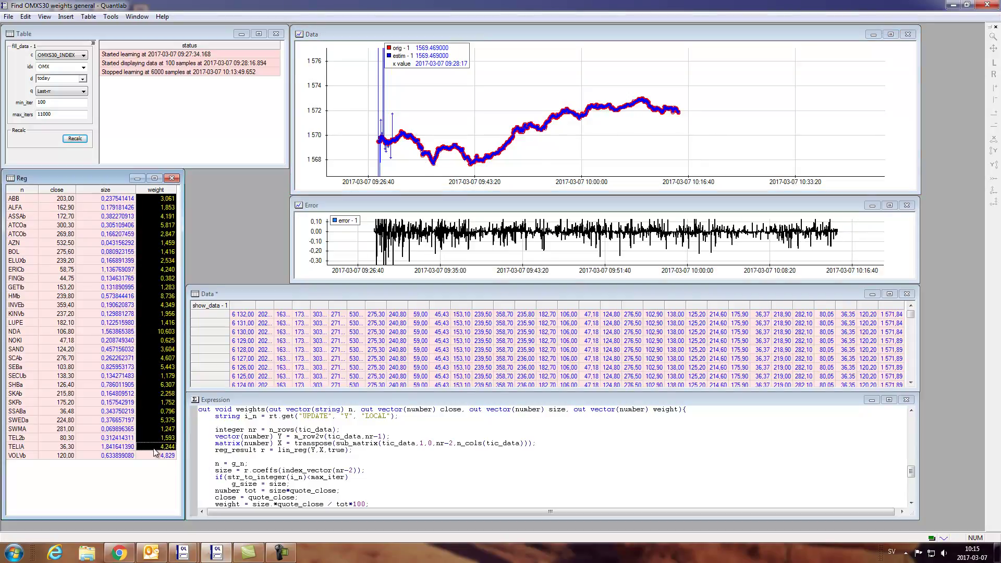
{"action": "left_click", "coordinate": [160, 375]}
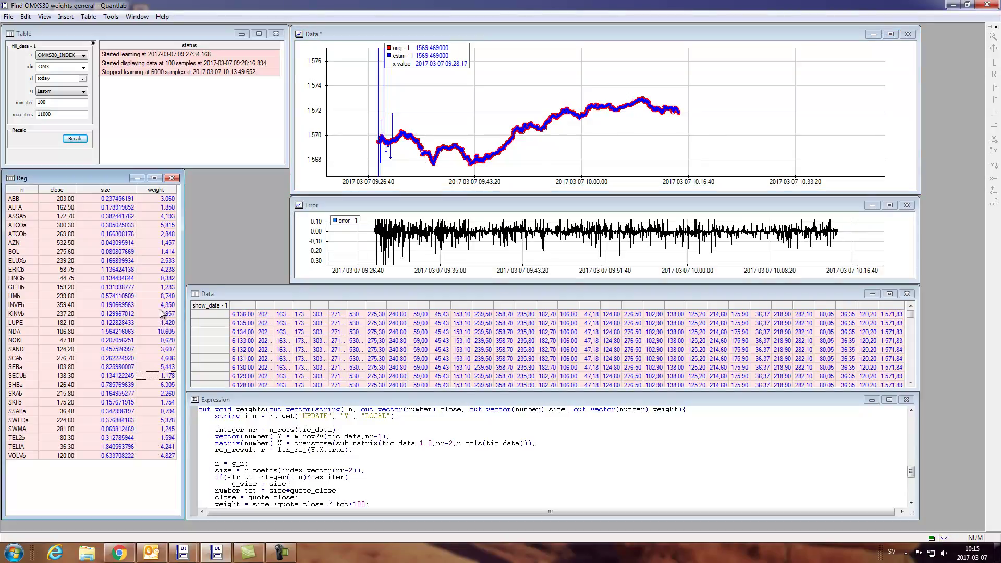
{"action": "left_click", "coordinate": [172, 208]}
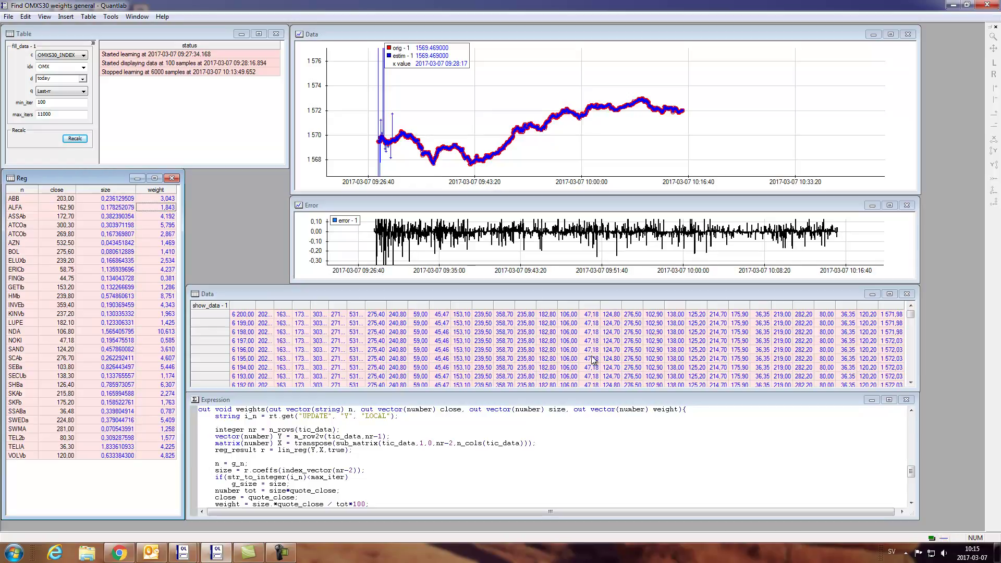
{"action": "left_click", "coordinate": [340, 448]}
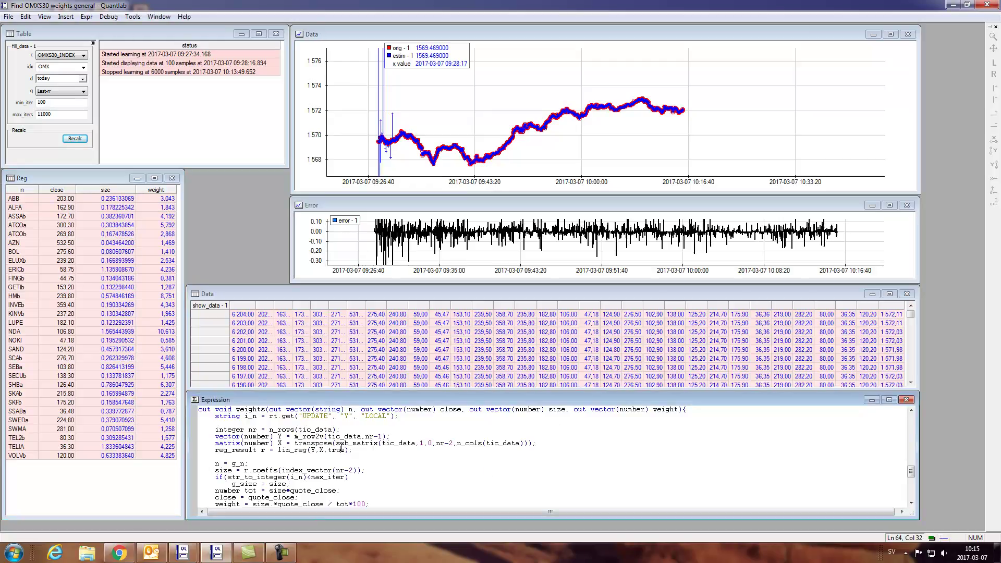
{"action": "left_click", "coordinate": [283, 443]}
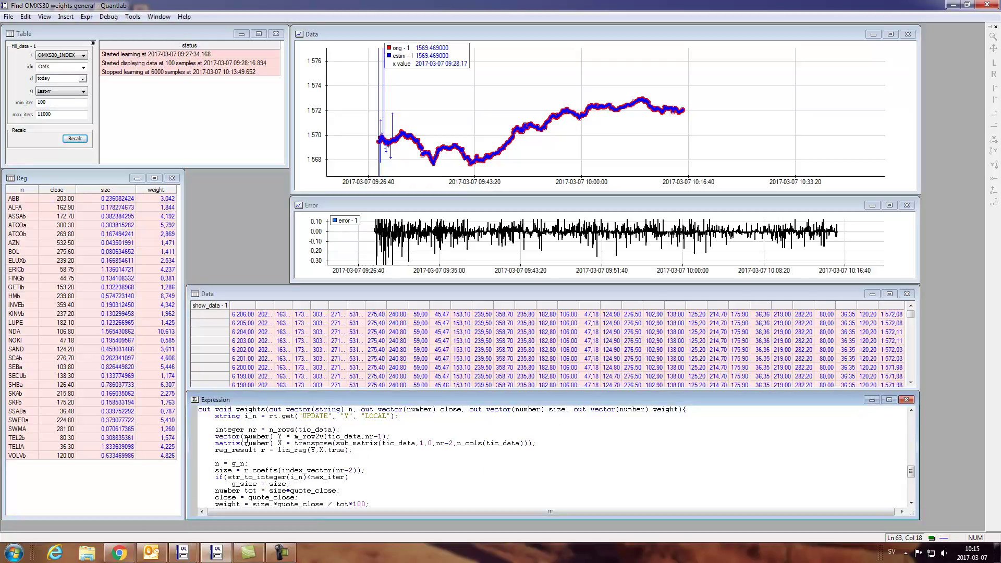